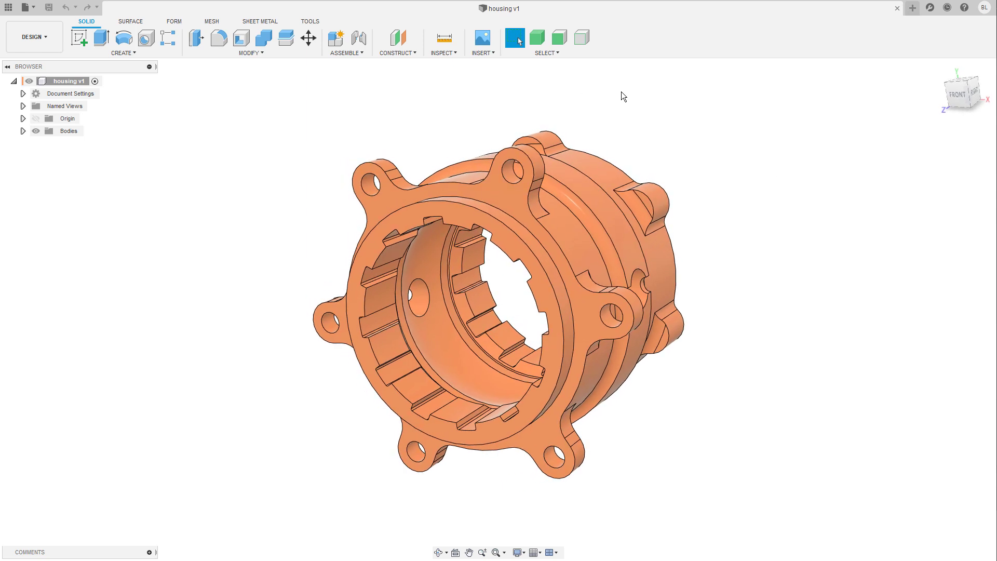
# Step: Create a new cloud project named 'Test Project' and pin it in the project list
pyautogui.click(8, 7)
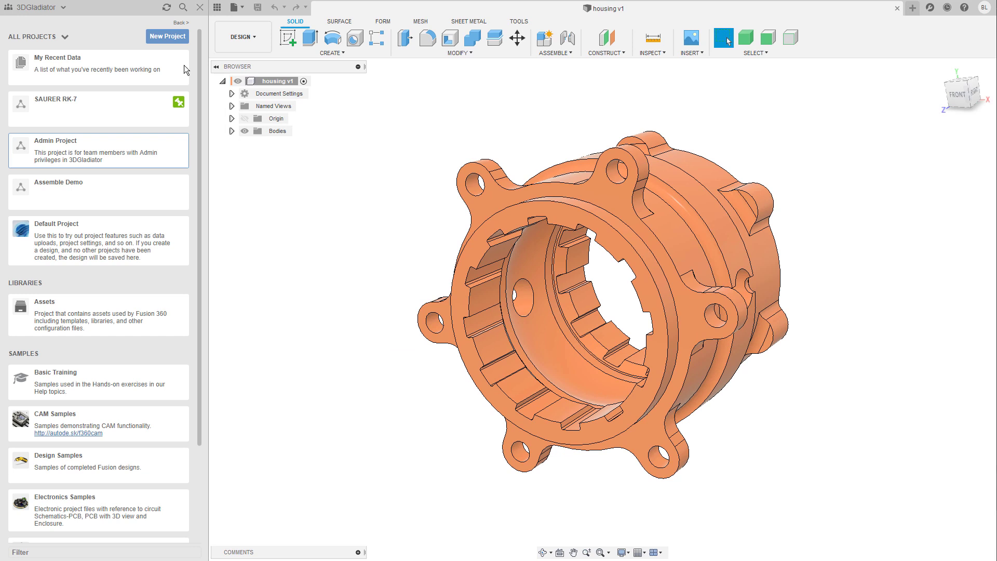
pyautogui.click(177, 39)
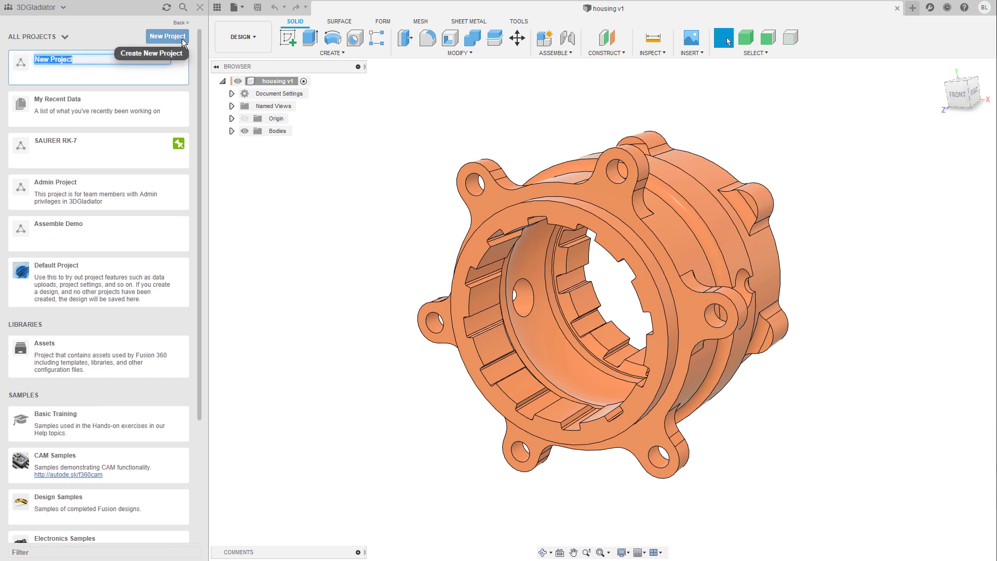
pyautogui.write('Test Project')
pyautogui.press('Return')
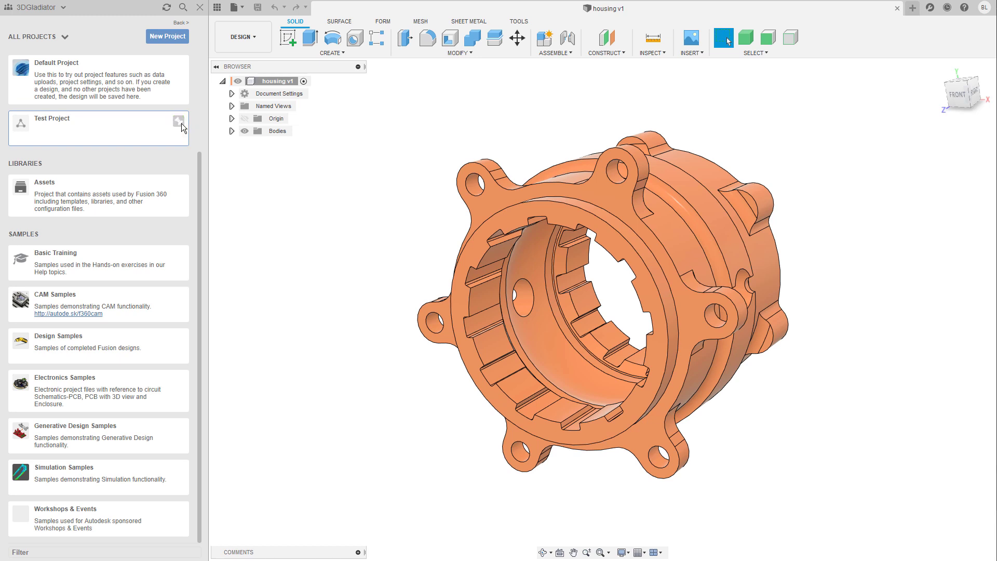
pyautogui.click(178, 123)
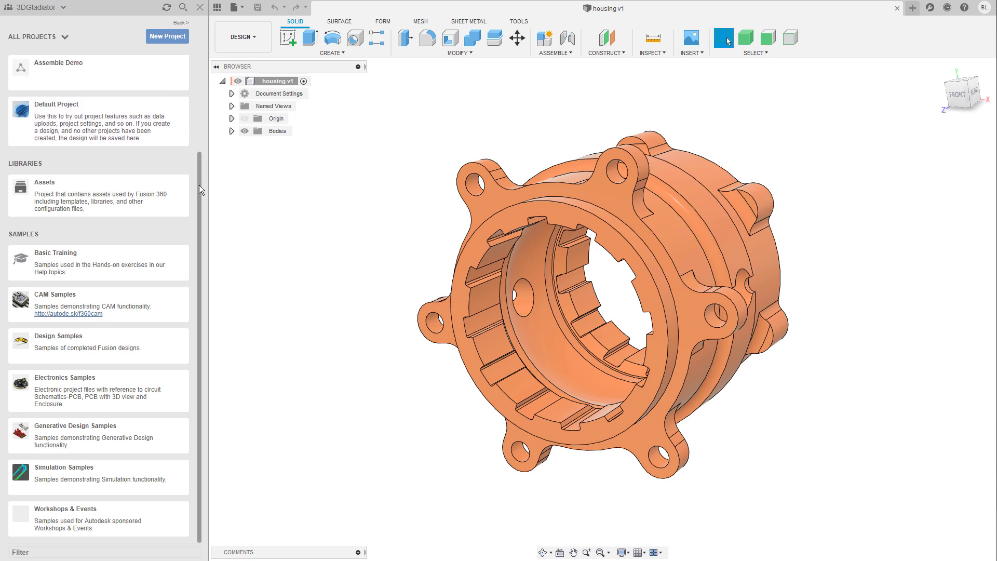
# Step: Save the design as 'housing' with Test Project chosen as the location
pyautogui.click(235, 7)
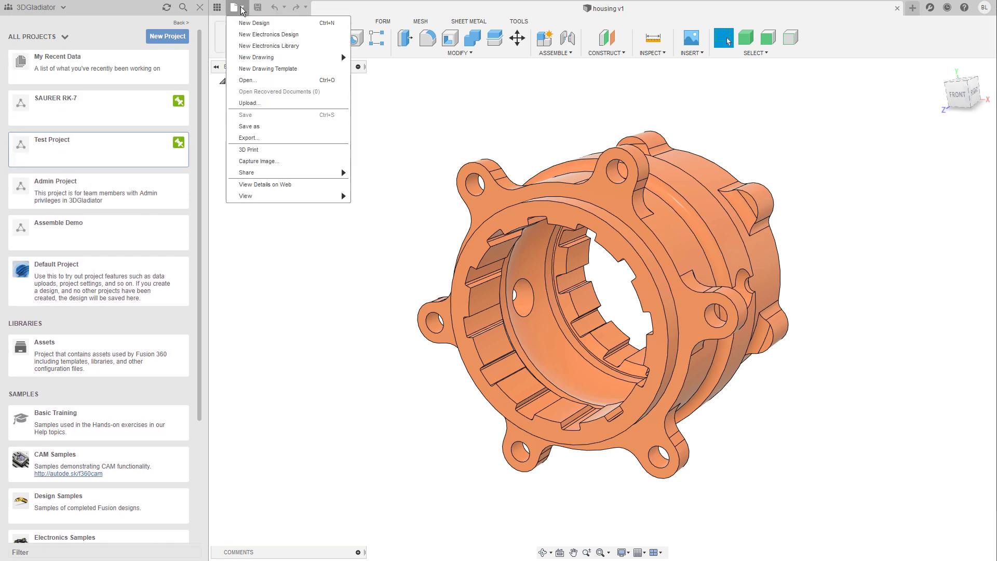
pyautogui.click(276, 126)
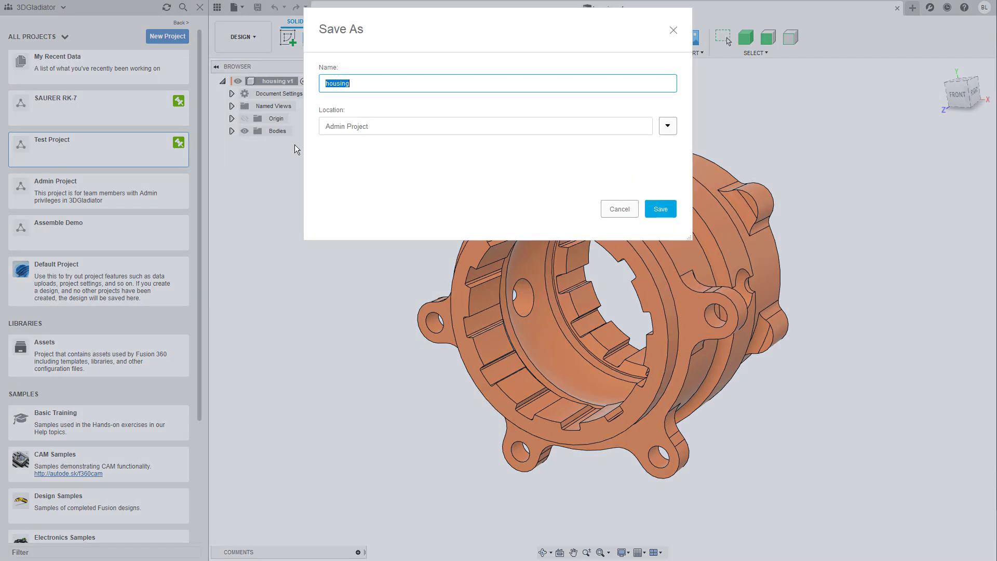
pyautogui.click(671, 126)
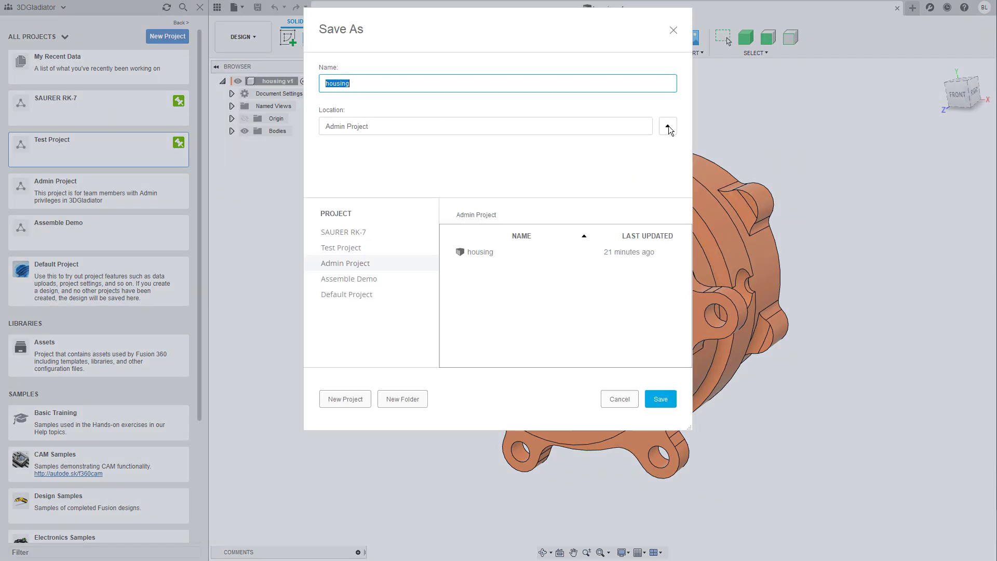
pyautogui.click(384, 248)
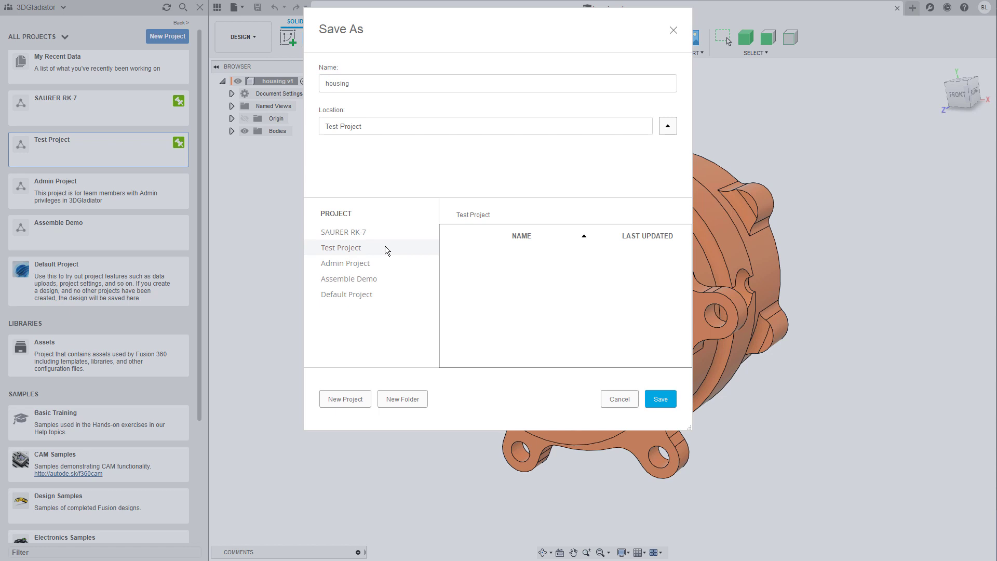
pyautogui.click(374, 81)
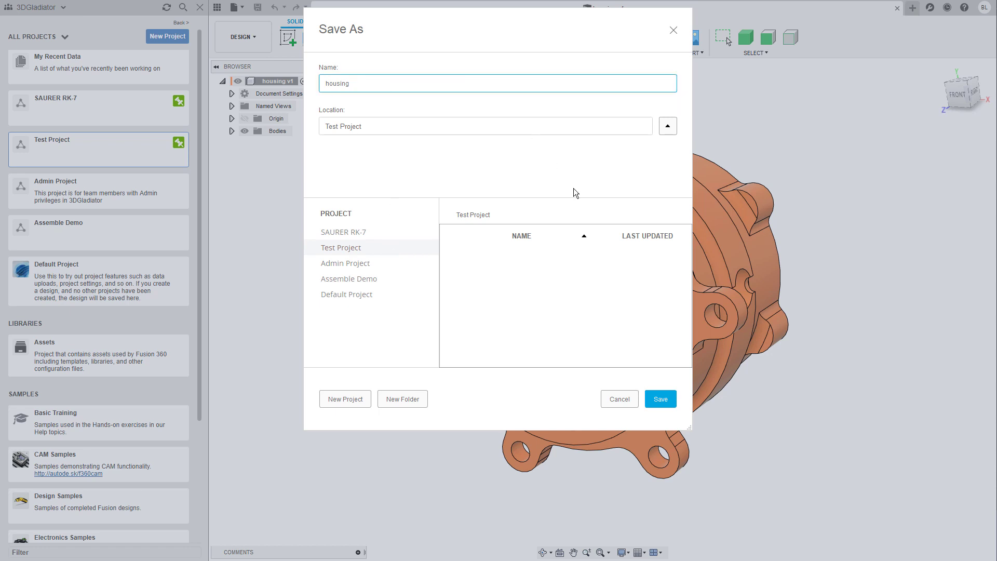
pyautogui.click(660, 400)
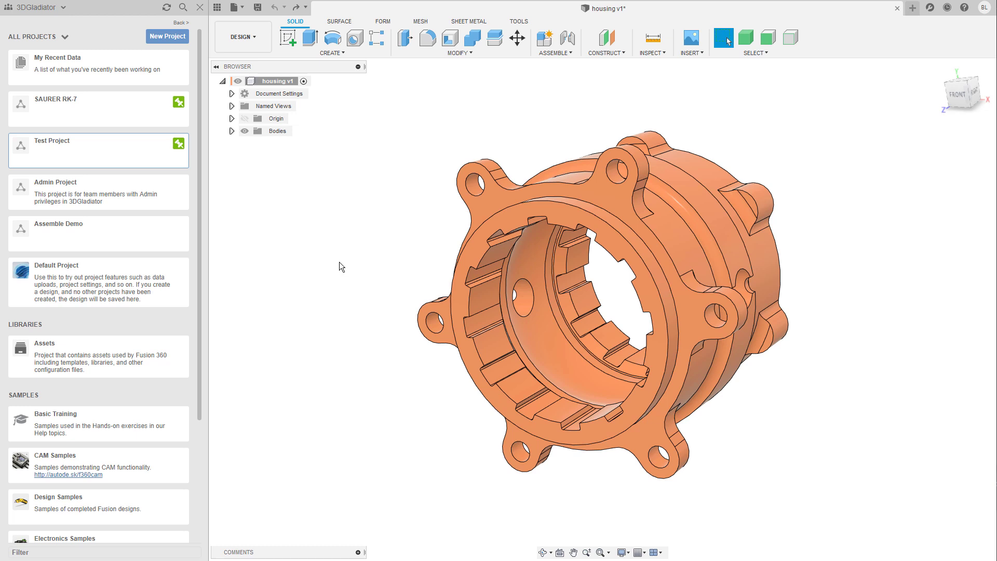
# Step: Open Test Project and review housing's History, Uses, Used In and Drawings details
pyautogui.click(21, 149)
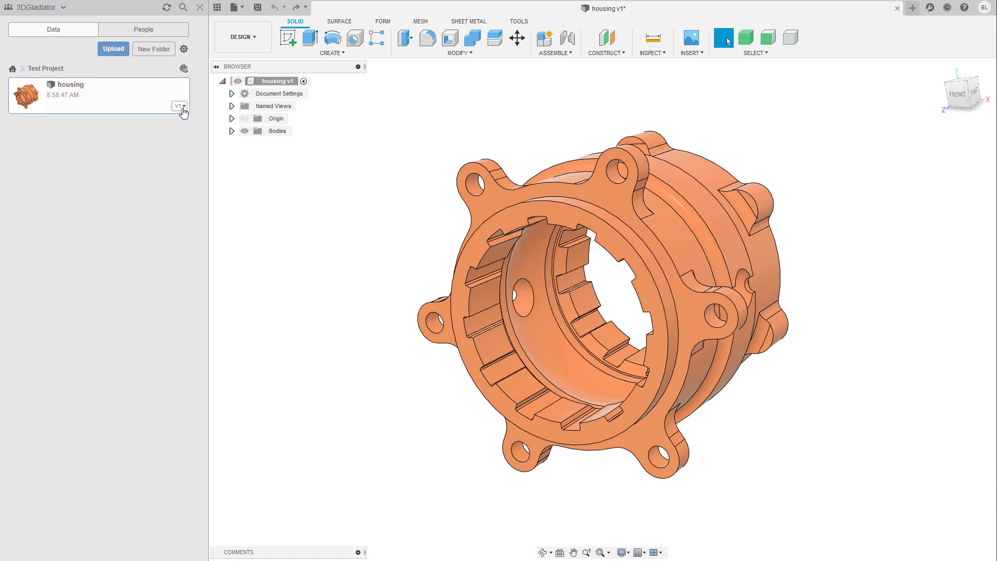
pyautogui.click(183, 108)
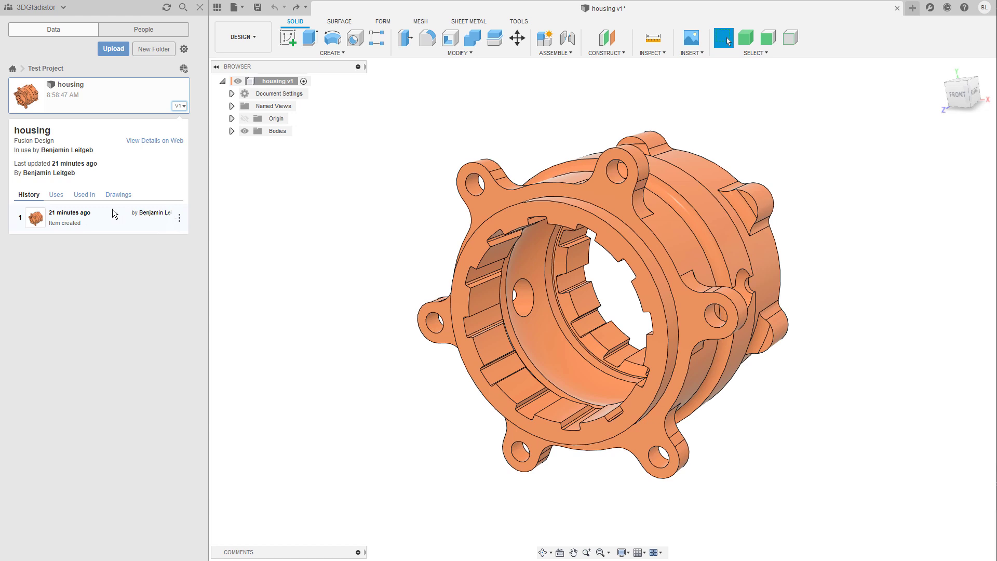
pyautogui.click(58, 196)
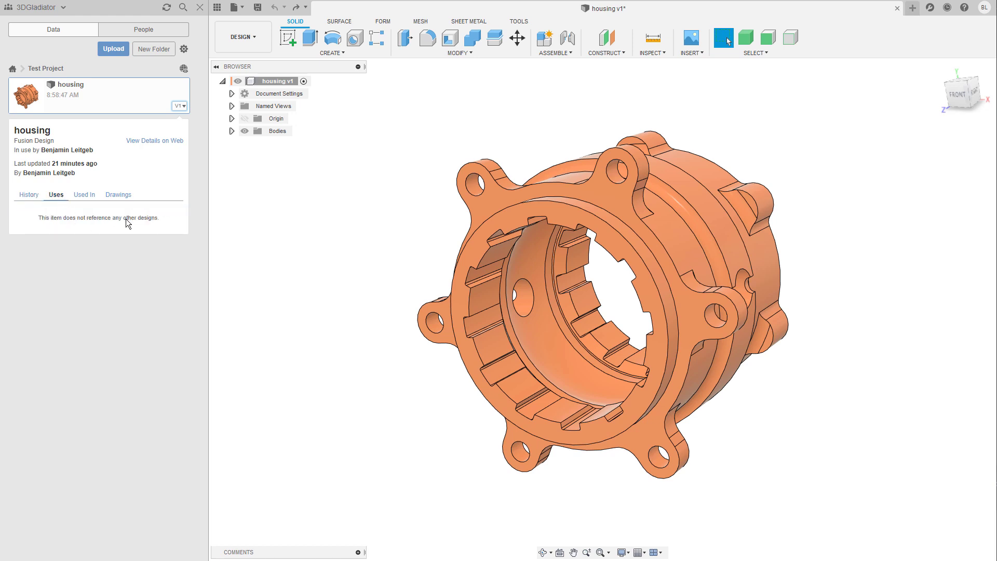
pyautogui.click(83, 195)
pyautogui.click(121, 195)
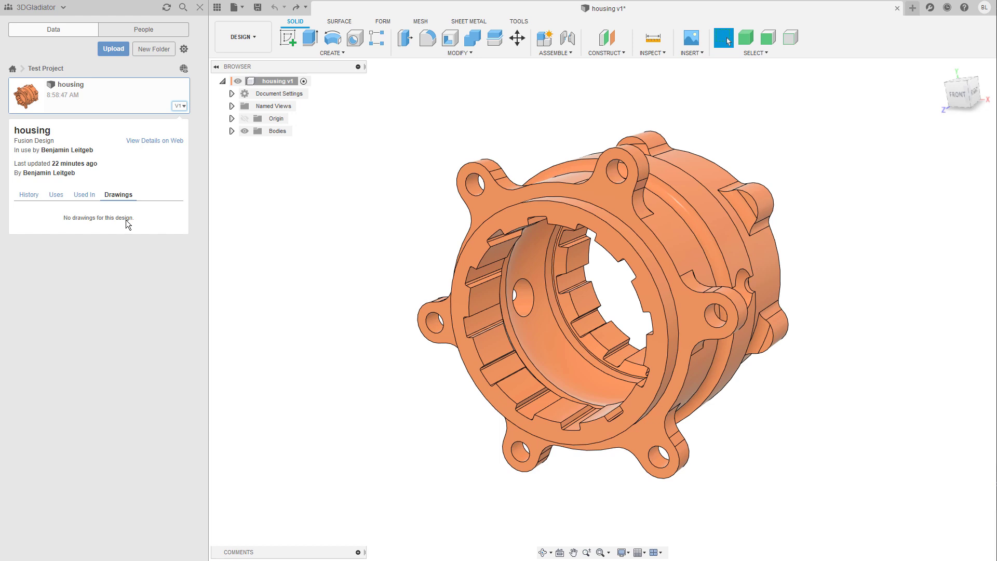
# Step: Offset the housing's front ring face outward by 20 mm and save it as version 2
pyautogui.click(596, 436)
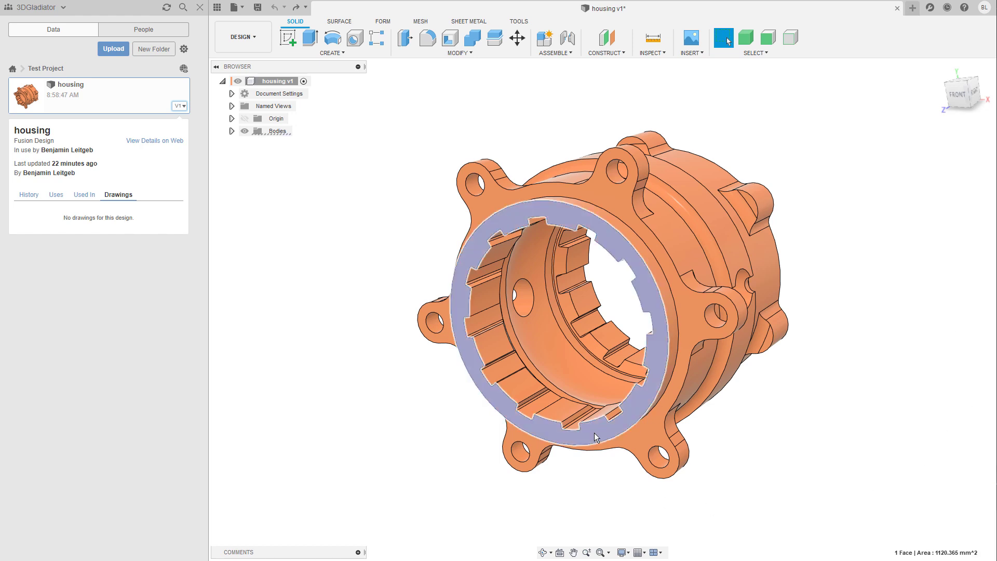
pyautogui.press('q')
pyautogui.moveTo(592, 437); pyautogui.dragTo(524, 469)
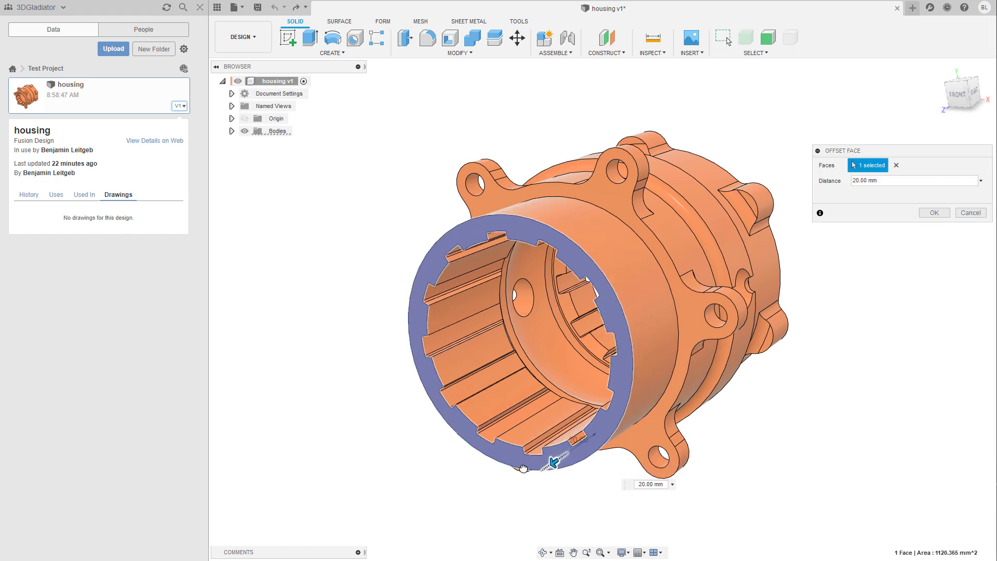
pyautogui.click(934, 212)
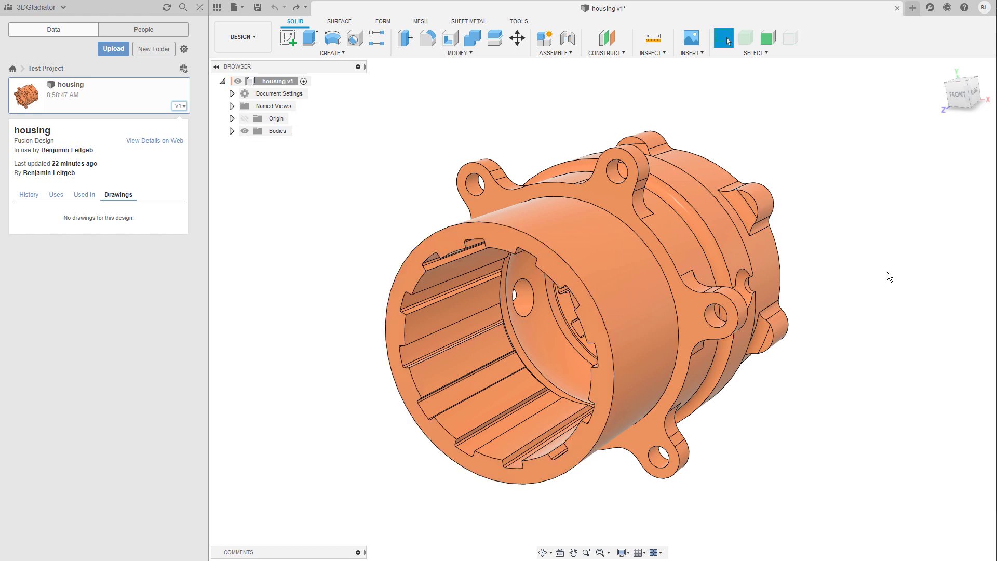
pyautogui.hotkey('ctrl', 's')
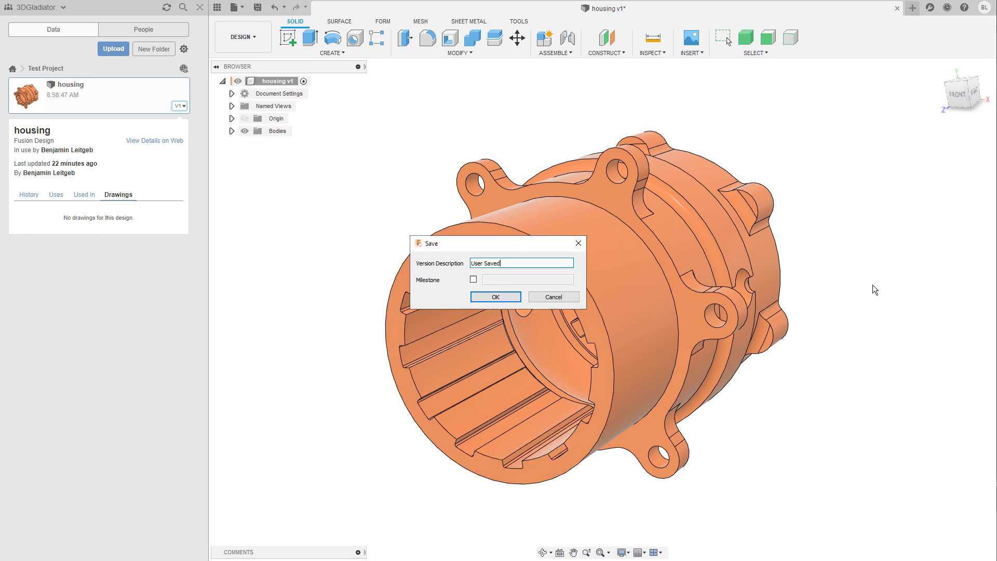
pyautogui.click(507, 299)
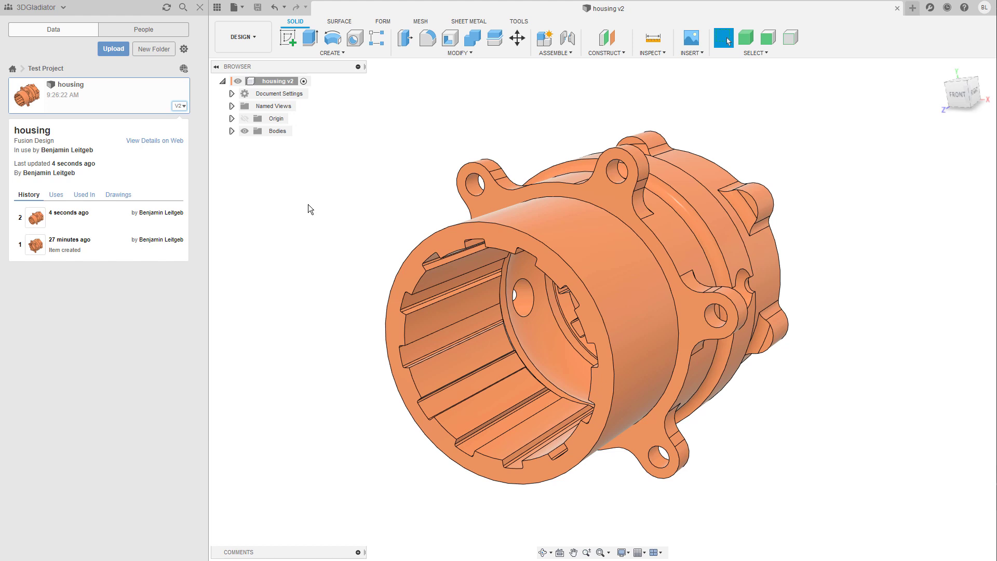
# Step: Delete the lug's two curved faces and save the design as version 3
pyautogui.moveTo(203, 223)
pyautogui.click(642, 198)
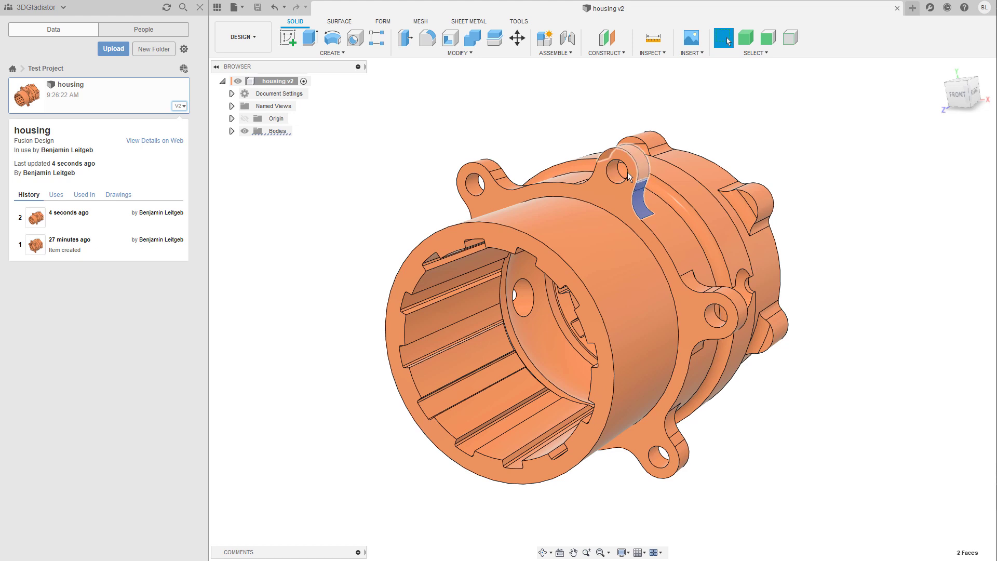
pyautogui.keyDown('ctrl'); pyautogui.click(628, 176); pyautogui.keyUp('ctrl')
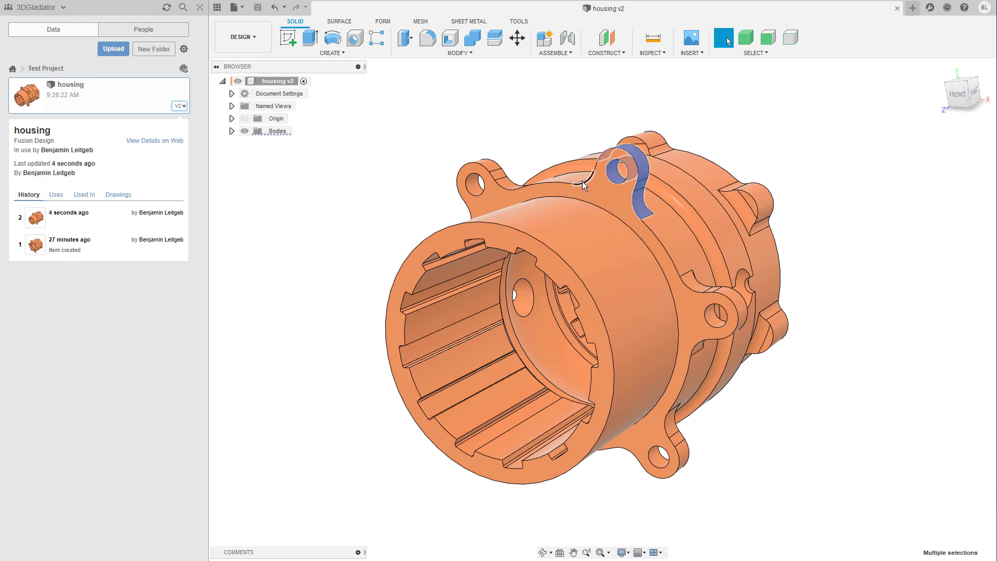
pyautogui.press('Delete')
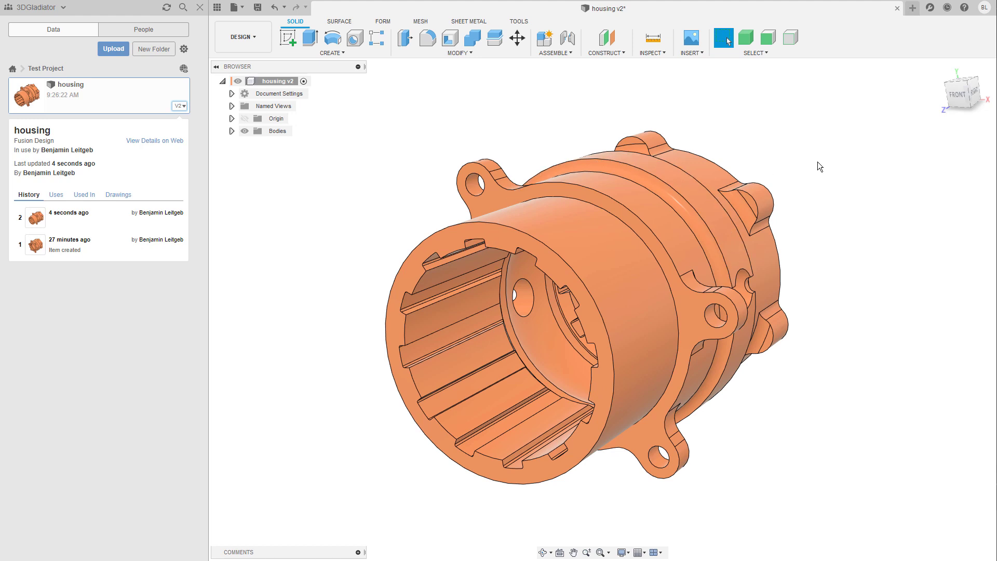
pyautogui.hotkey('ctrl', 's')
pyautogui.click(510, 296)
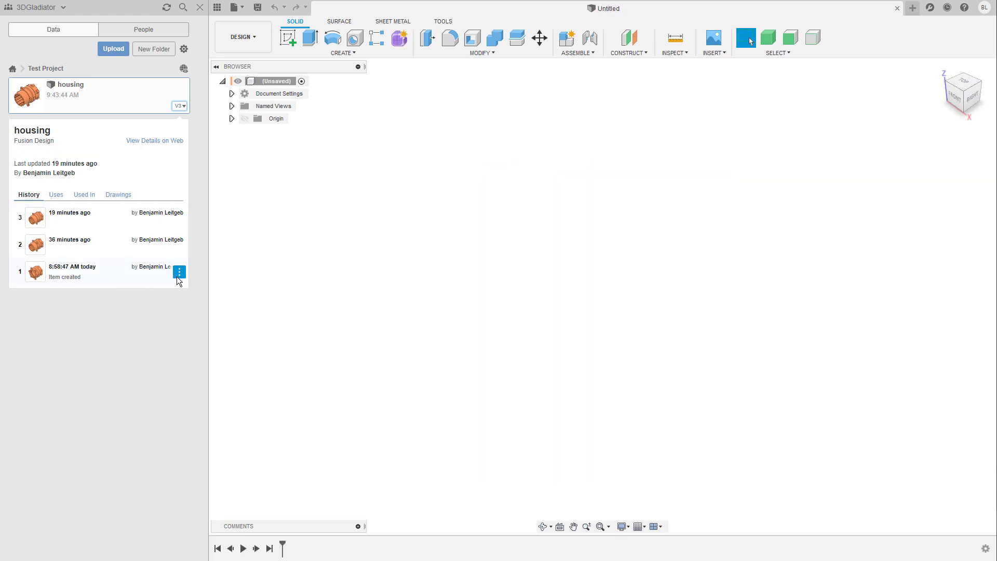
# Step: Open housing version 1 from the history, check its outdated status, then close it
pyautogui.click(180, 271)
pyautogui.click(169, 284)
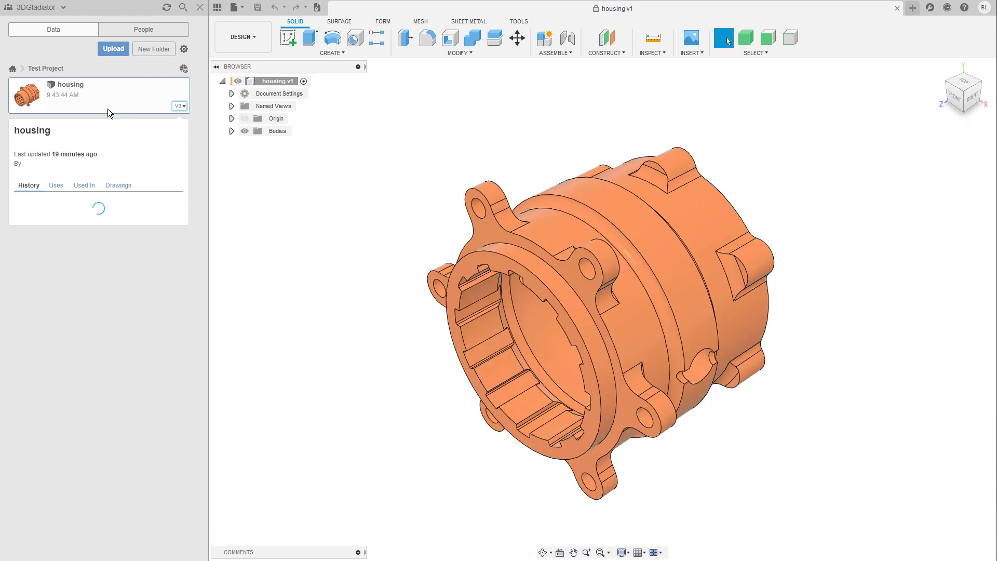
pyautogui.moveTo(318, 13)
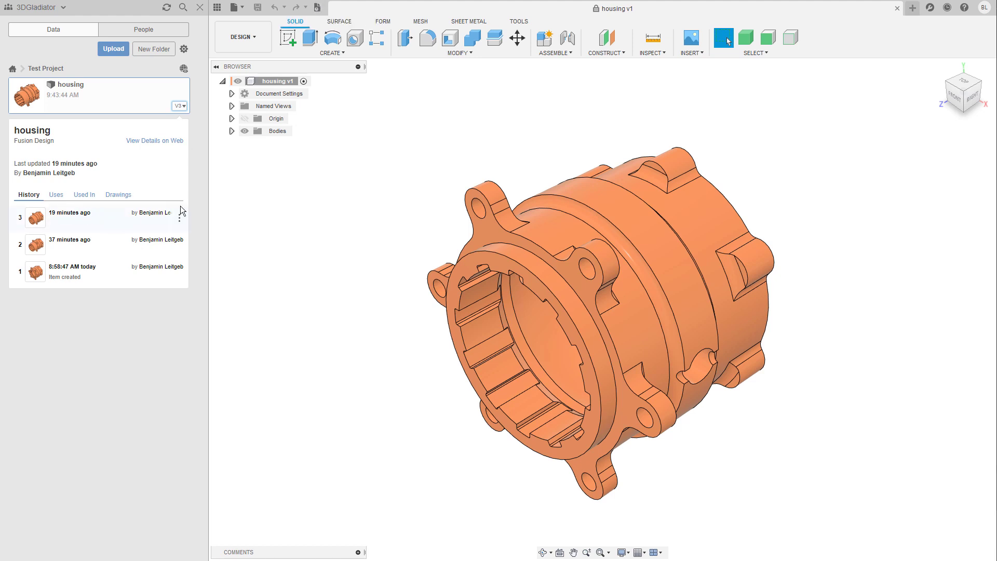
pyautogui.click(242, 7)
pyautogui.click(897, 9)
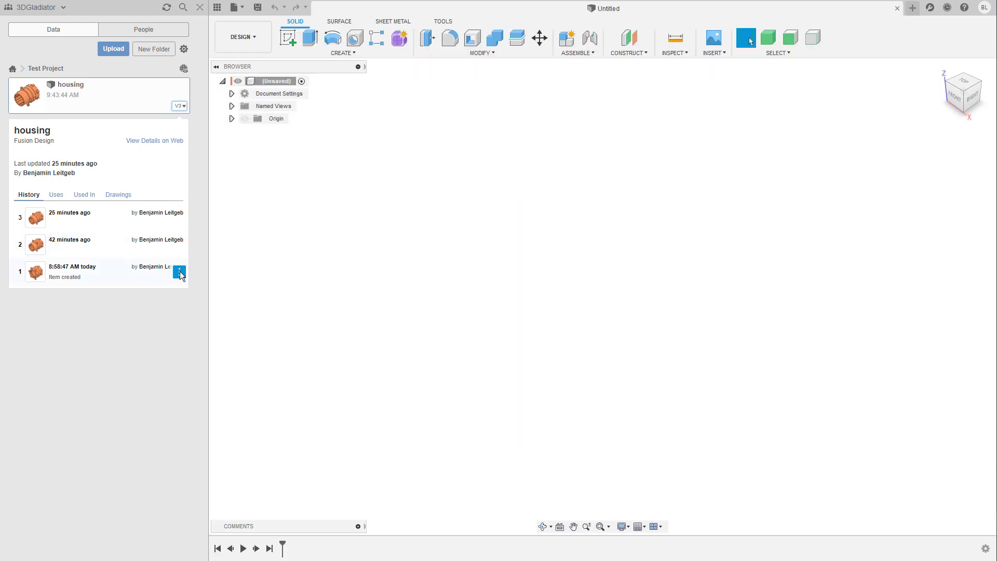
# Step: Promote version 1 to a new version 4 and open housing v4
pyautogui.click(180, 272)
pyautogui.click(148, 295)
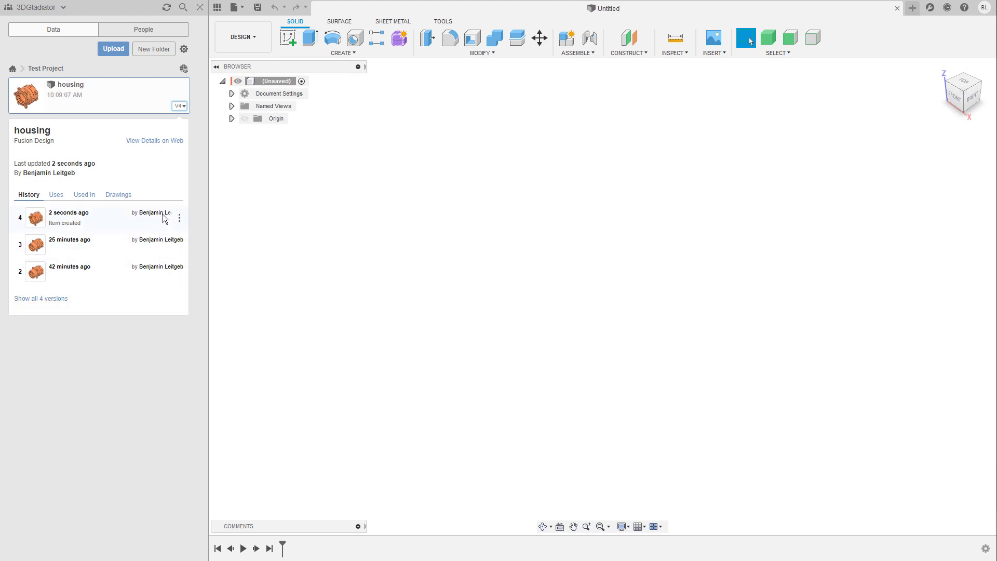
pyautogui.click(180, 218)
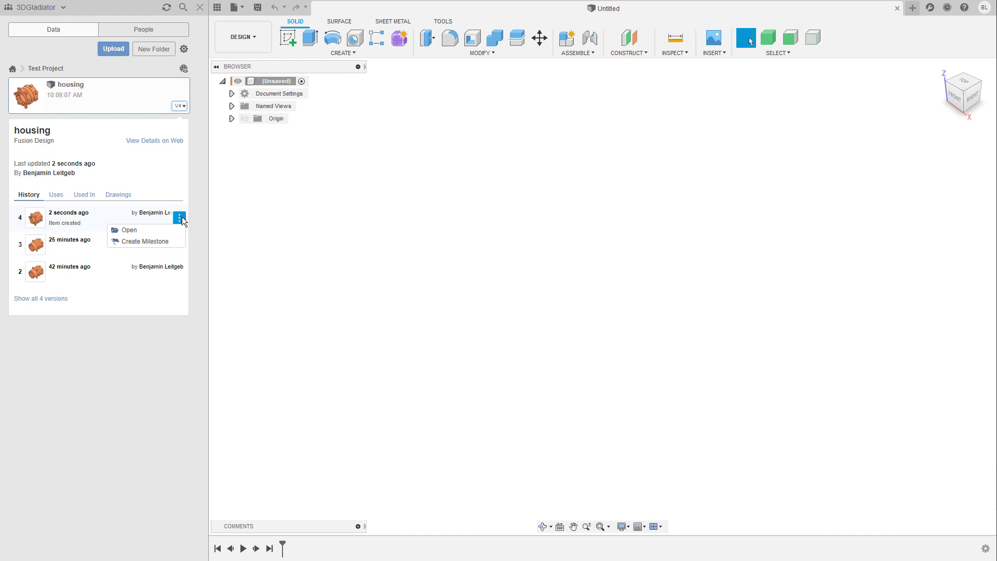
pyautogui.click(150, 231)
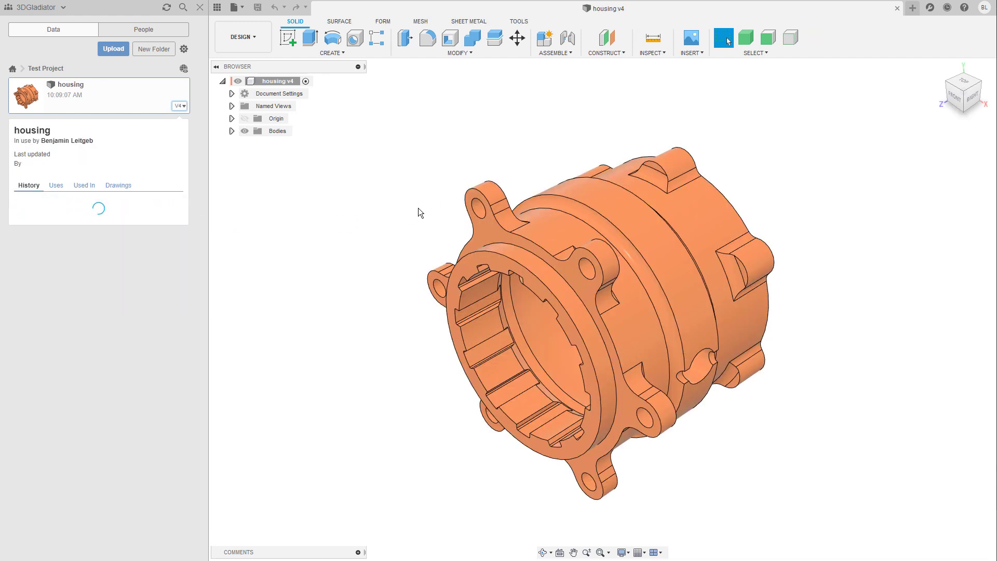
pyautogui.click(234, 7)
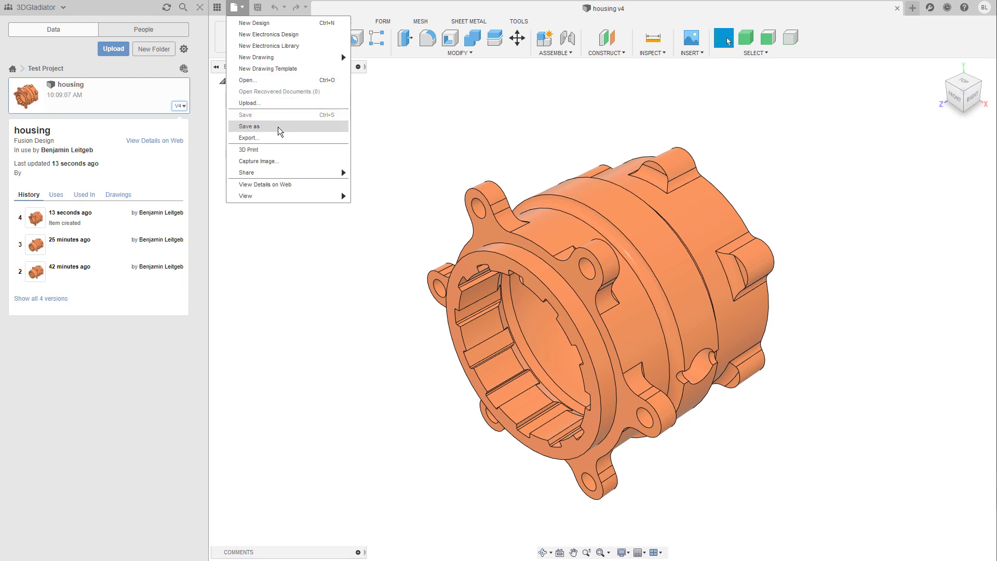
pyautogui.click(385, 130)
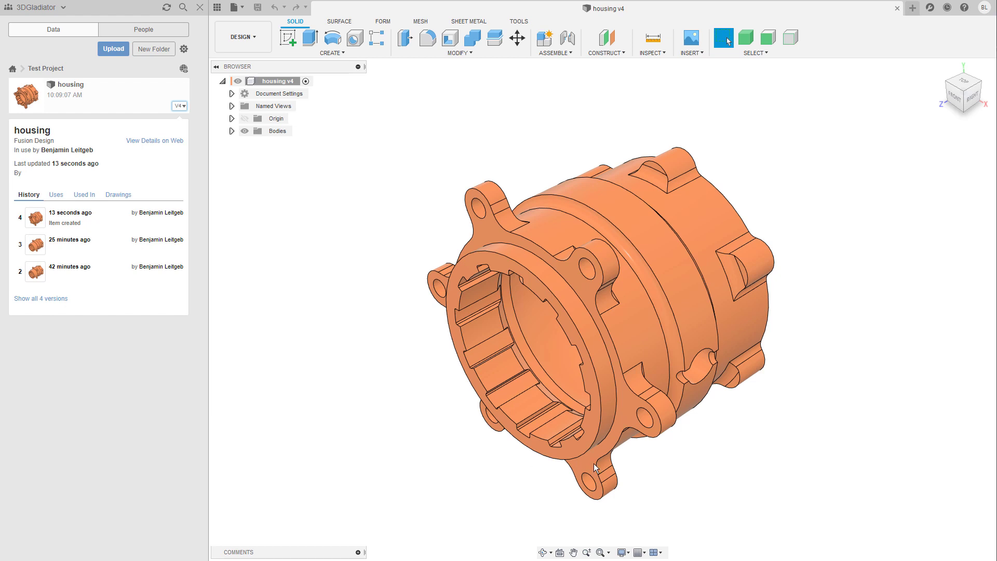
pyautogui.hotkey('alt', 'Tab')
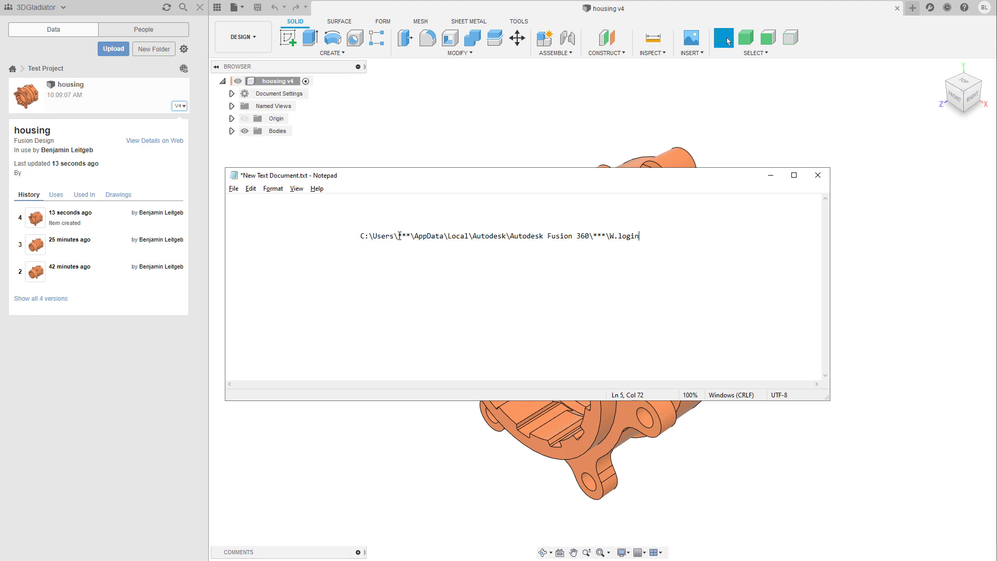
pyautogui.moveTo(399, 236); pyautogui.dragTo(606, 237)
pyautogui.moveTo(610, 236); pyautogui.dragTo(641, 237)
pyautogui.click(666, 248)
pyautogui.hotkey('alt', 'Tab')
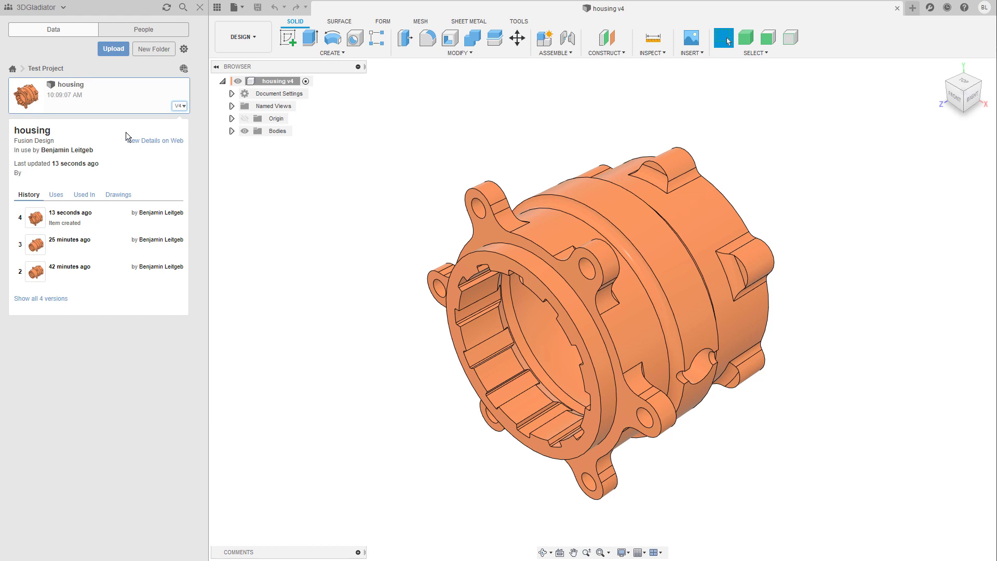
pyautogui.rightClick(96, 103)
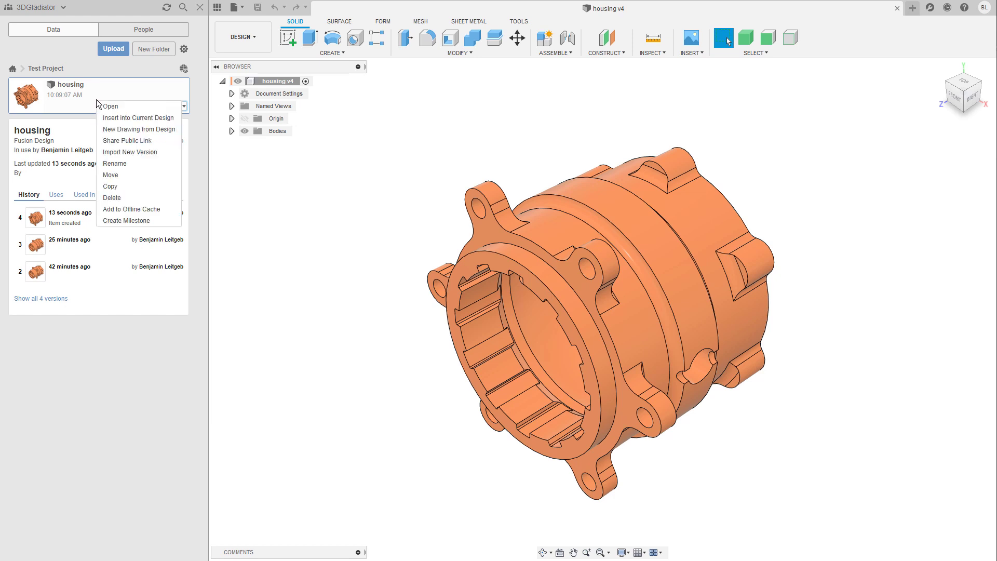
pyautogui.click(162, 213)
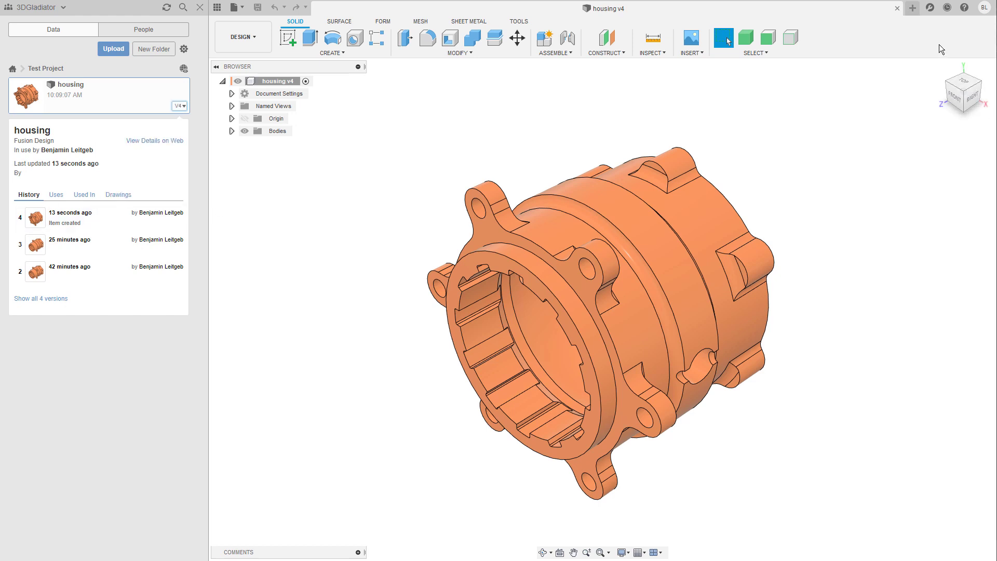
pyautogui.click(985, 8)
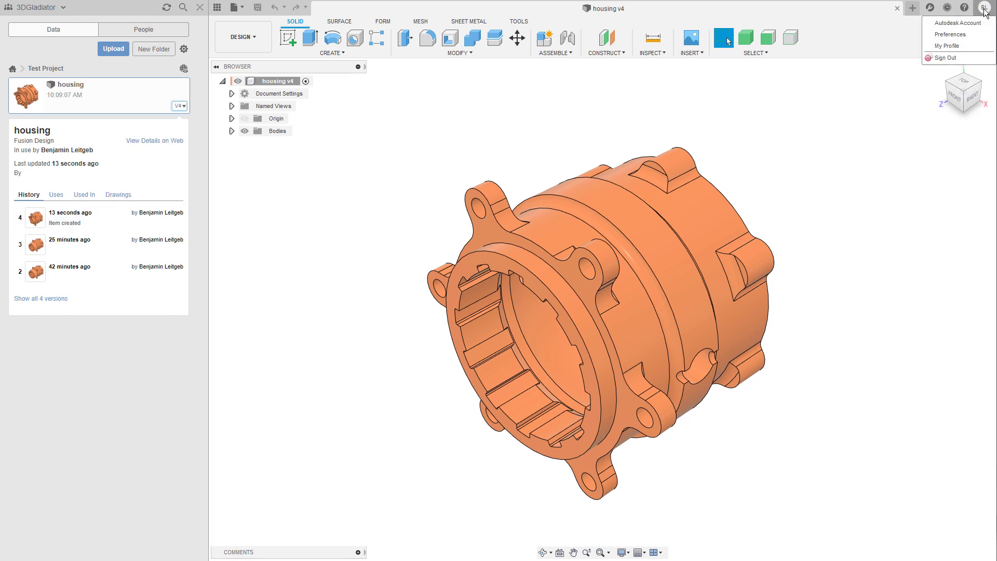
pyautogui.click(966, 35)
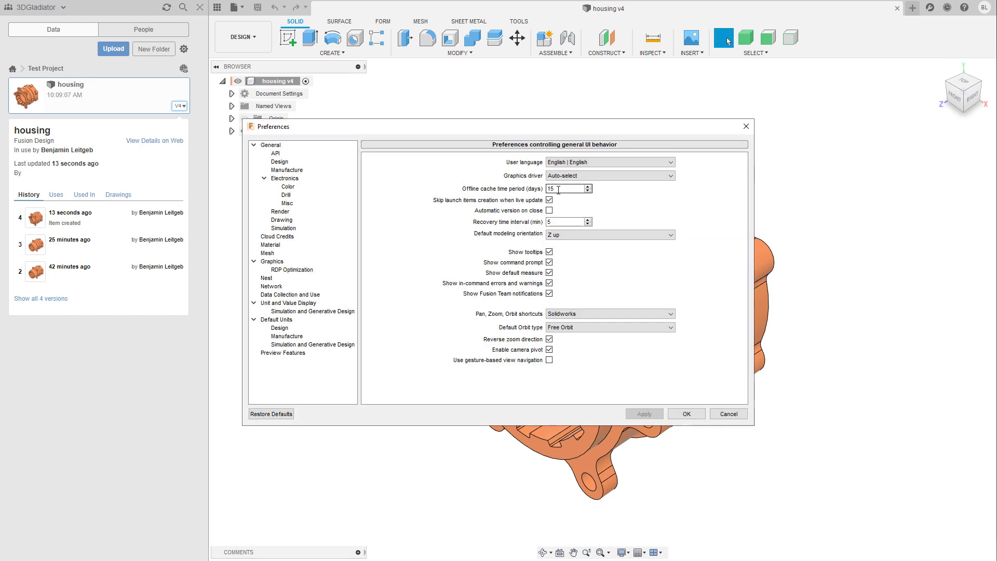
pyautogui.doubleClick(561, 189)
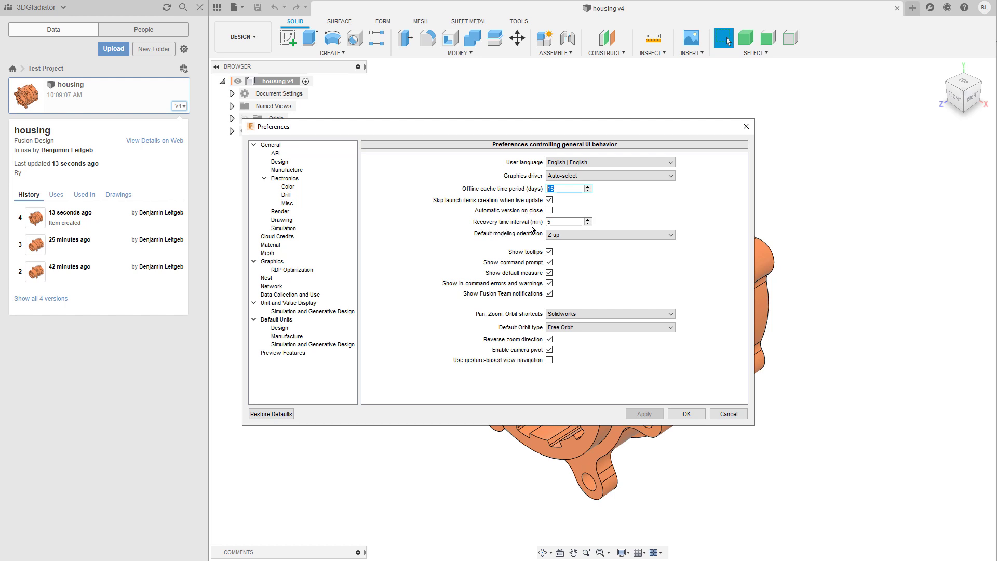
pyautogui.click(562, 221)
pyautogui.write('5')
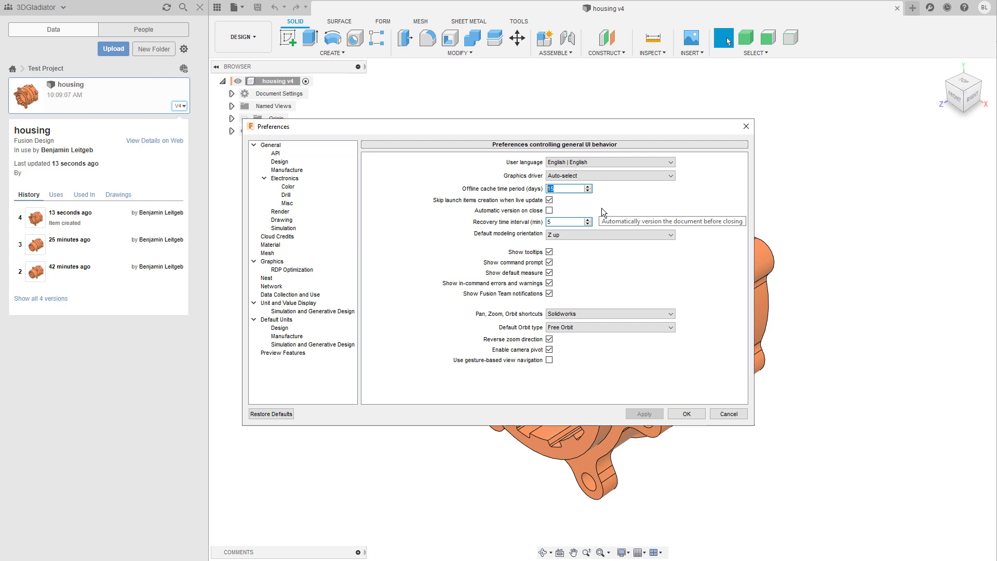
pyautogui.press('Return')
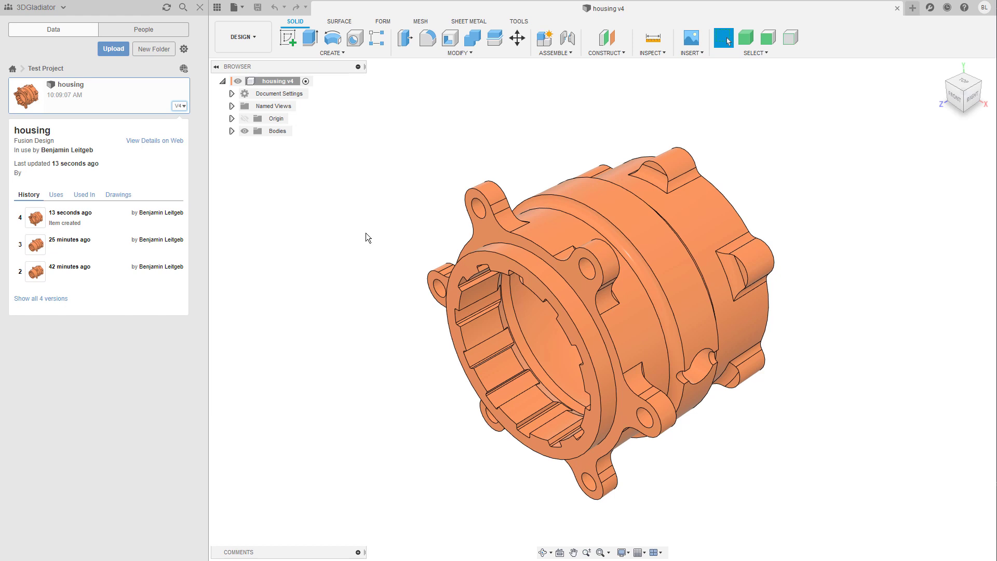
# Step: Bring up the Export dialog for housing v4, keeping the Fusion 360 Archive (*.f3d) type
pyautogui.click(242, 8)
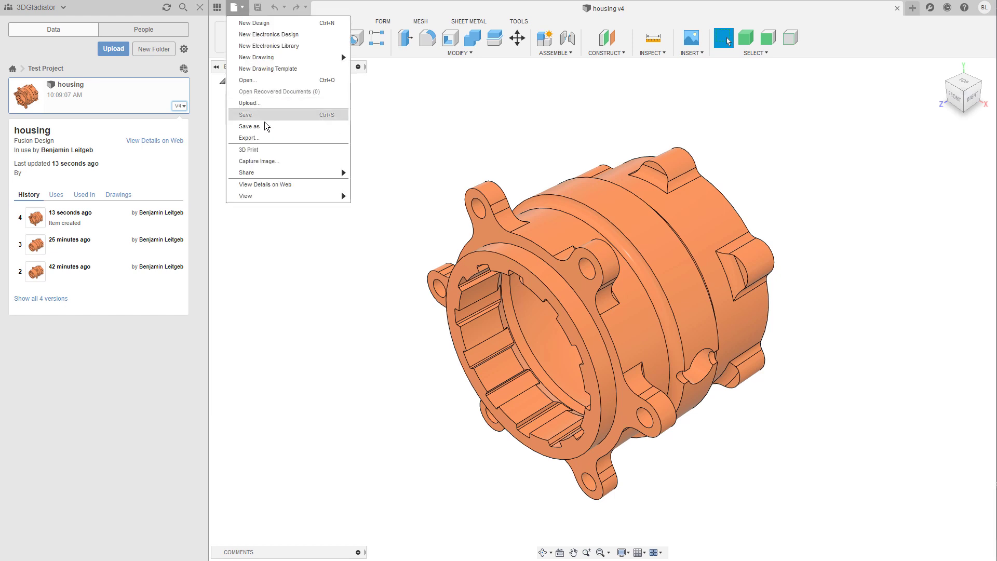
pyautogui.click(250, 138)
pyautogui.click(671, 122)
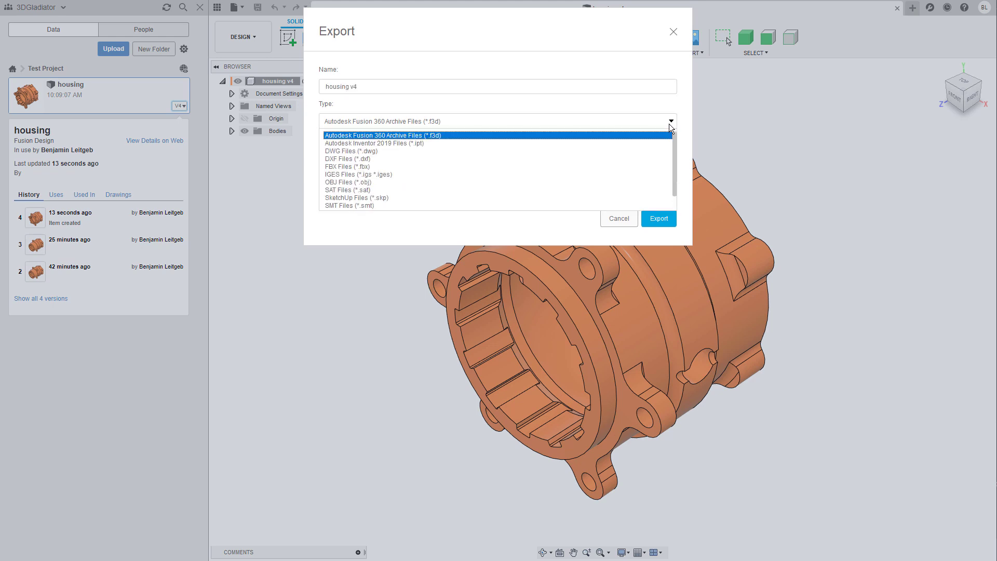
pyautogui.moveTo(675, 151)
pyautogui.mouseDown()
pyautogui.moveTo(677, 174)
pyautogui.moveTo(676, 149)
pyautogui.mouseUp()
pyautogui.click(671, 121)
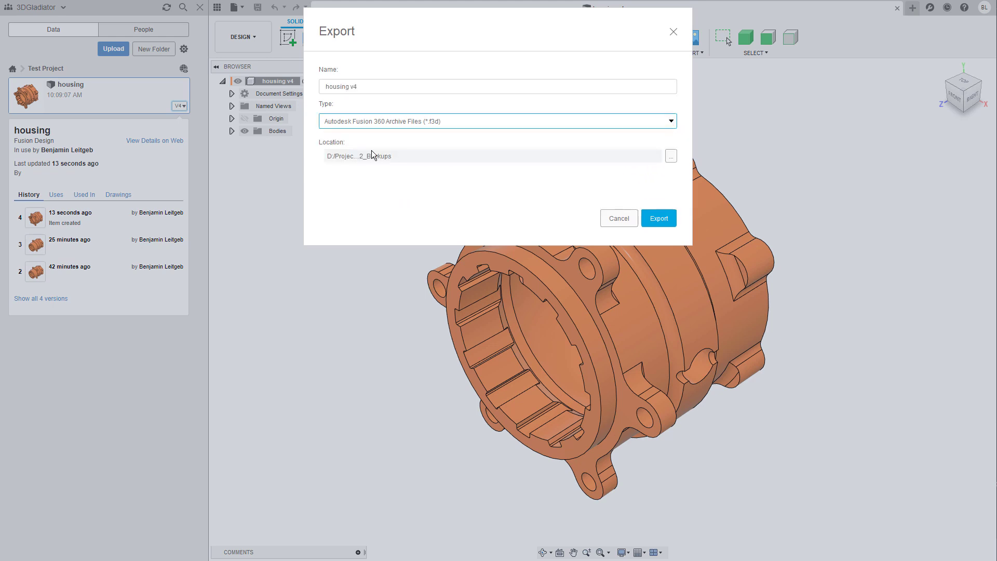